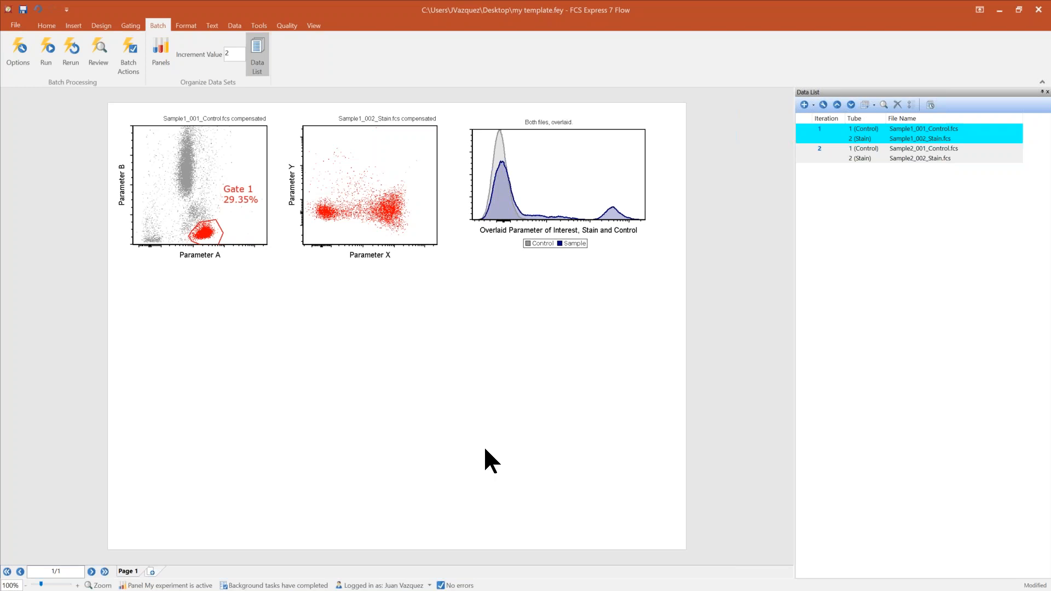
Move a vertex of Gate 1 on the control dot plot slightly left to adjust the gate.
{"action": "left_click", "coordinate": [209, 249]}
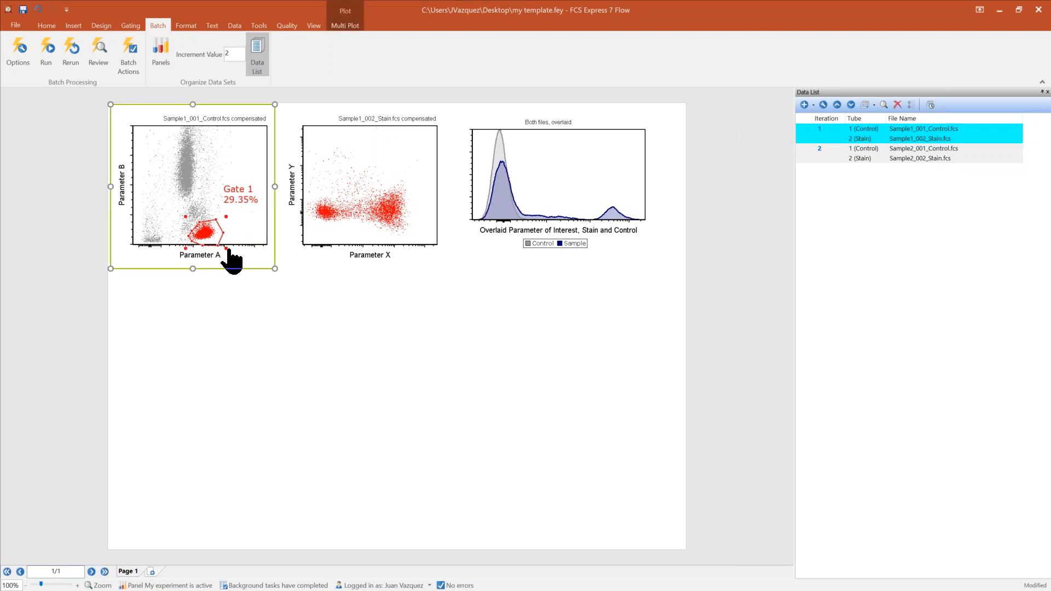
{"action": "left_click", "coordinate": [214, 238]}
{"action": "mouse_move", "coordinate": [213, 239]}
{"action": "left_mouse_down"}
{"action": "mouse_move", "coordinate": [186, 235]}
{"action": "mouse_move", "coordinate": [215, 239]}
{"action": "mouse_move", "coordinate": [205, 236]}
{"action": "left_mouse_up"}
{"action": "left_click", "coordinate": [517, 380]}
{"action": "left_click", "coordinate": [55, 249]}
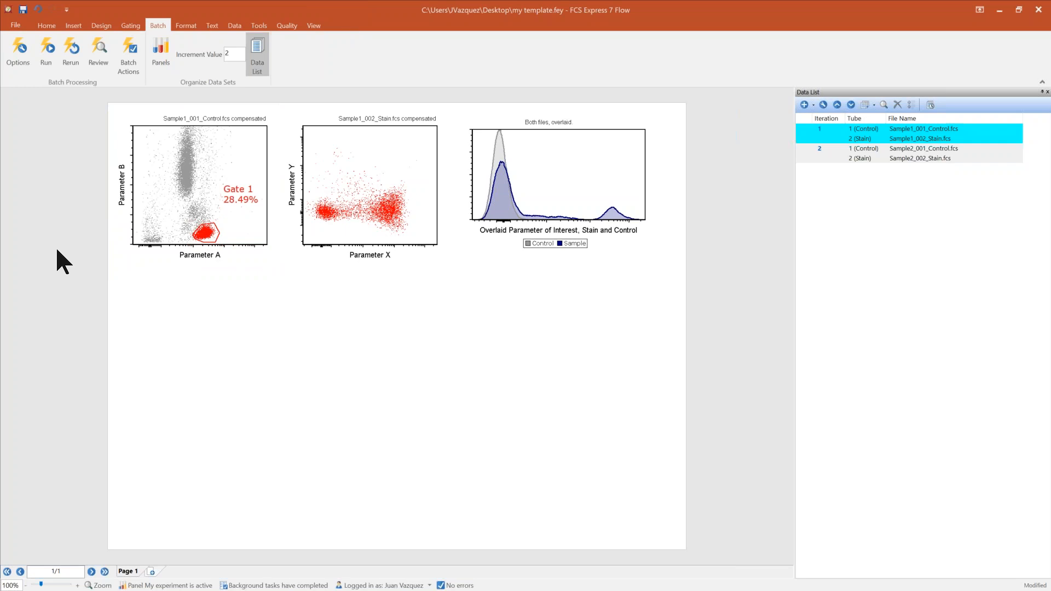
Open Save As for the layout and set the save type to Layout Files (with embedded data).
{"action": "left_click", "coordinate": [15, 25]}
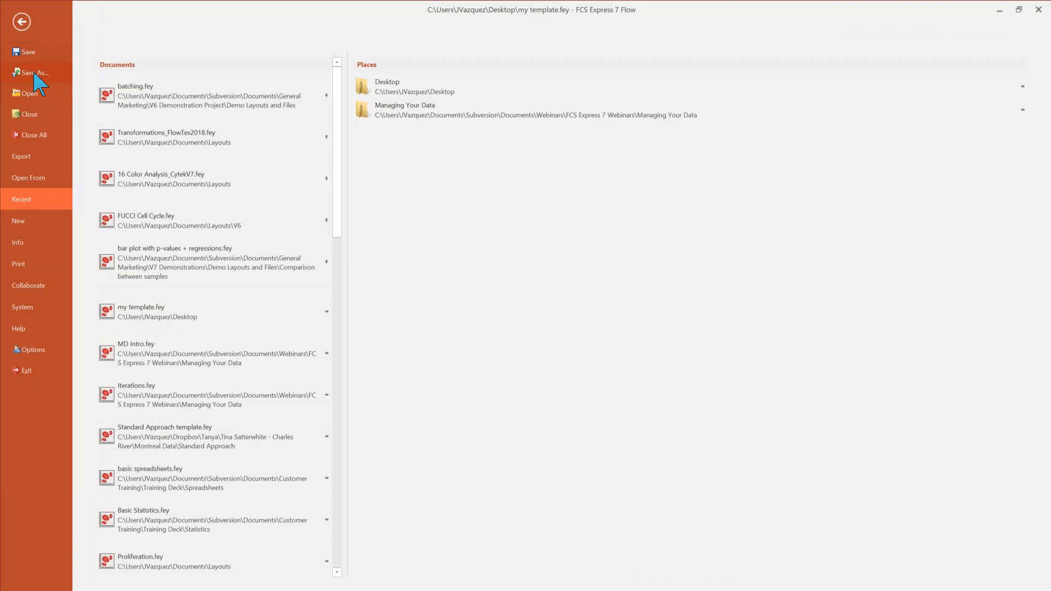
{"action": "left_click", "coordinate": [34, 73]}
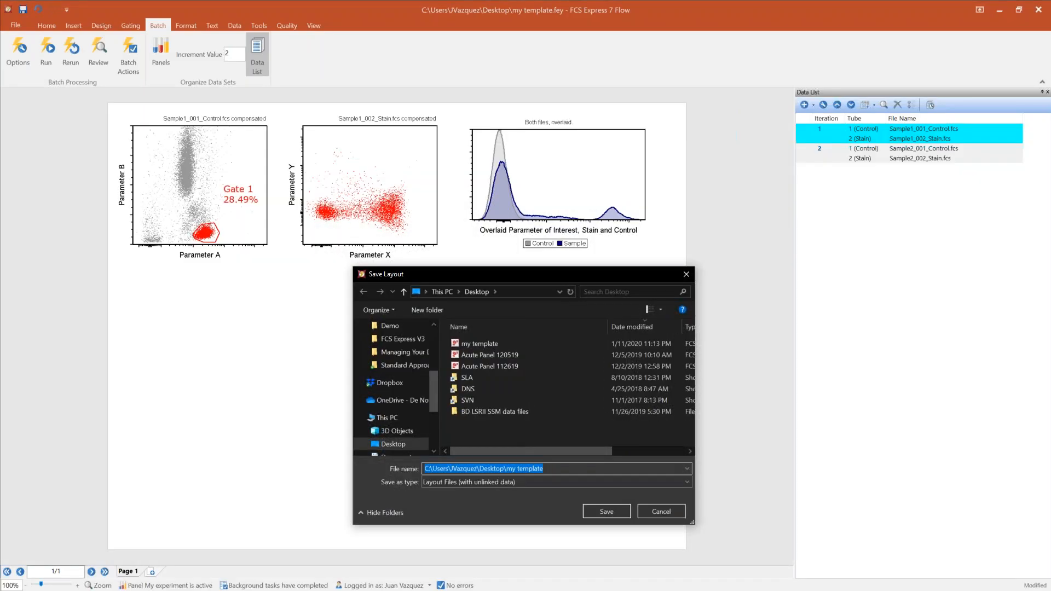
{"action": "left_click", "coordinate": [523, 483]}
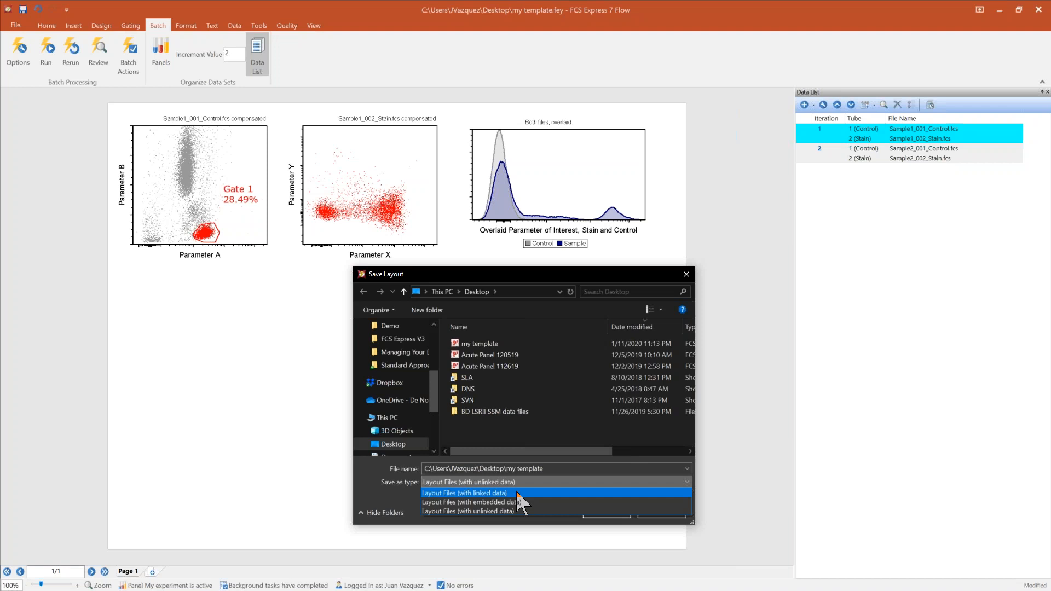
{"action": "left_click", "coordinate": [517, 493]}
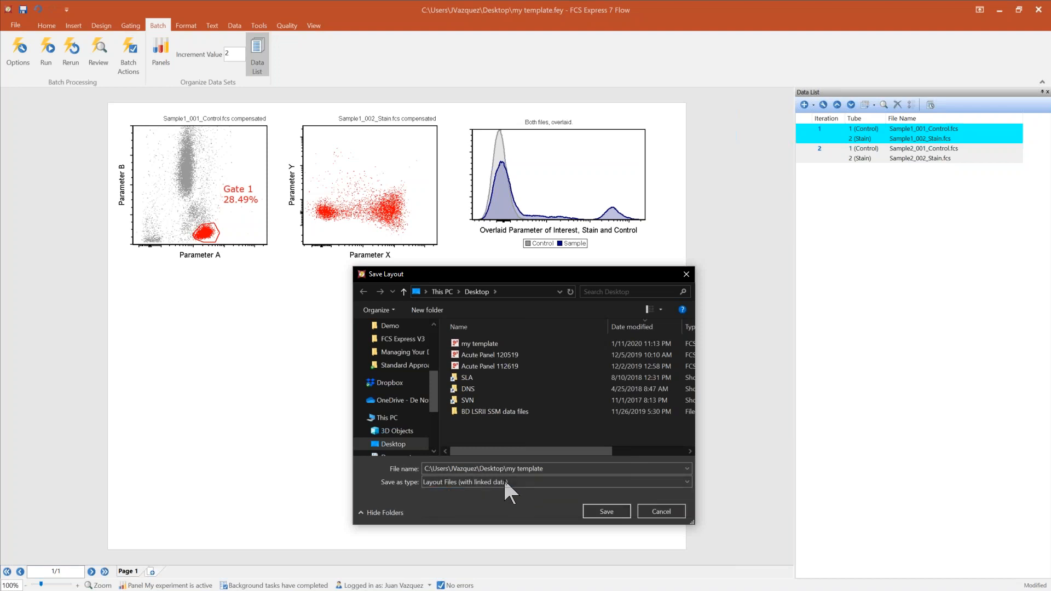
{"action": "left_click", "coordinate": [504, 477]}
{"action": "left_click", "coordinate": [524, 498]}
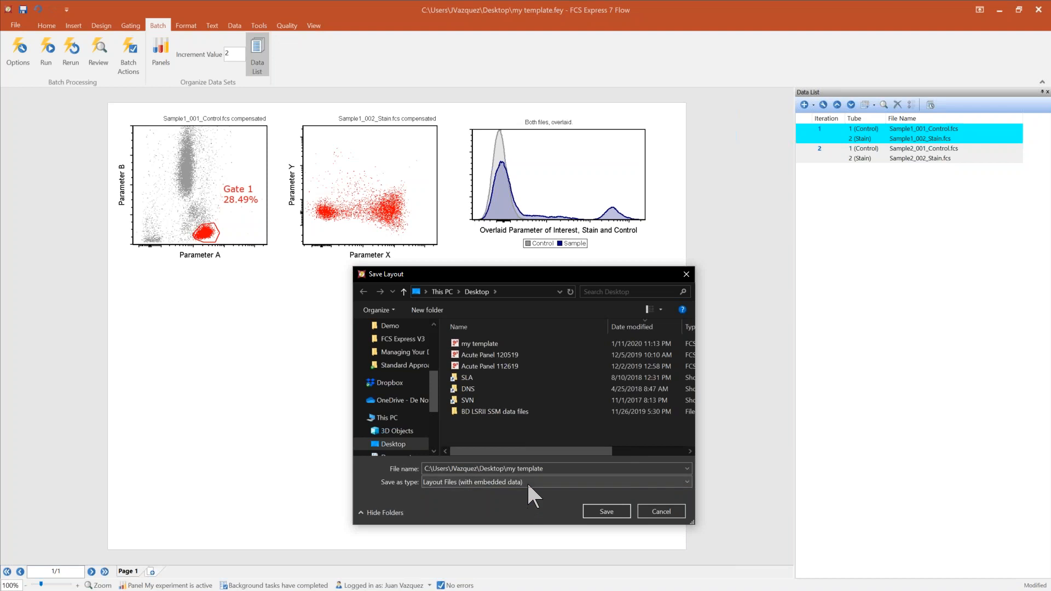
{"action": "left_click", "coordinate": [527, 482]}
{"action": "left_click", "coordinate": [527, 493]}
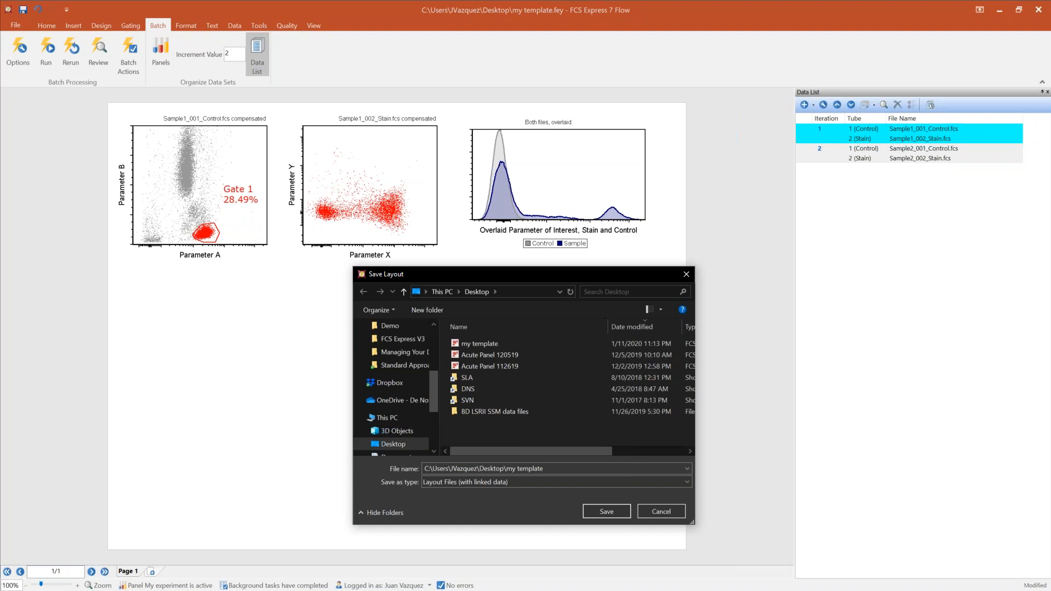
{"action": "left_click", "coordinate": [487, 479]}
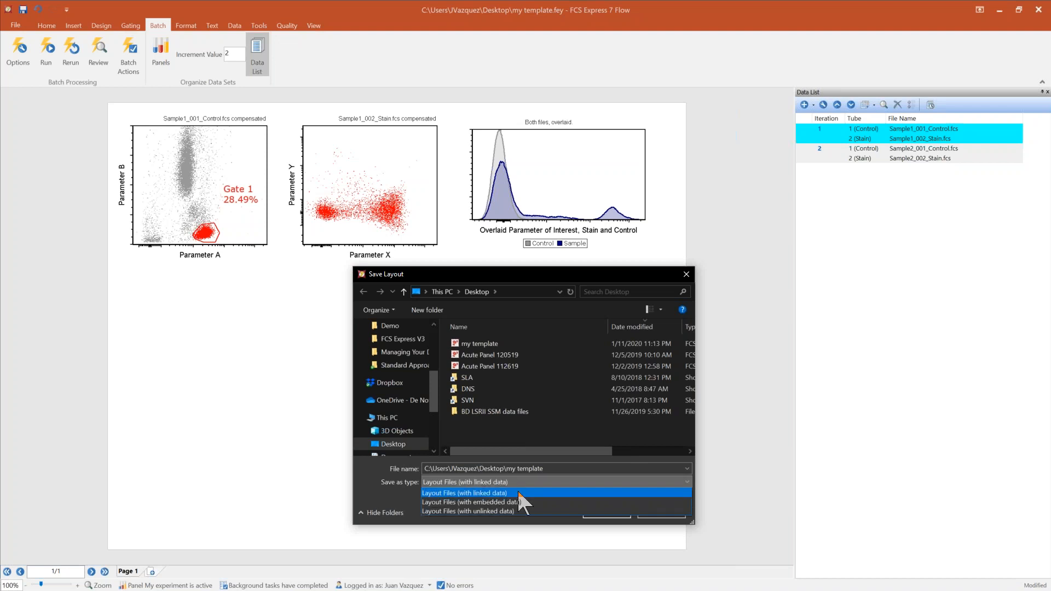
{"action": "left_click", "coordinate": [519, 495]}
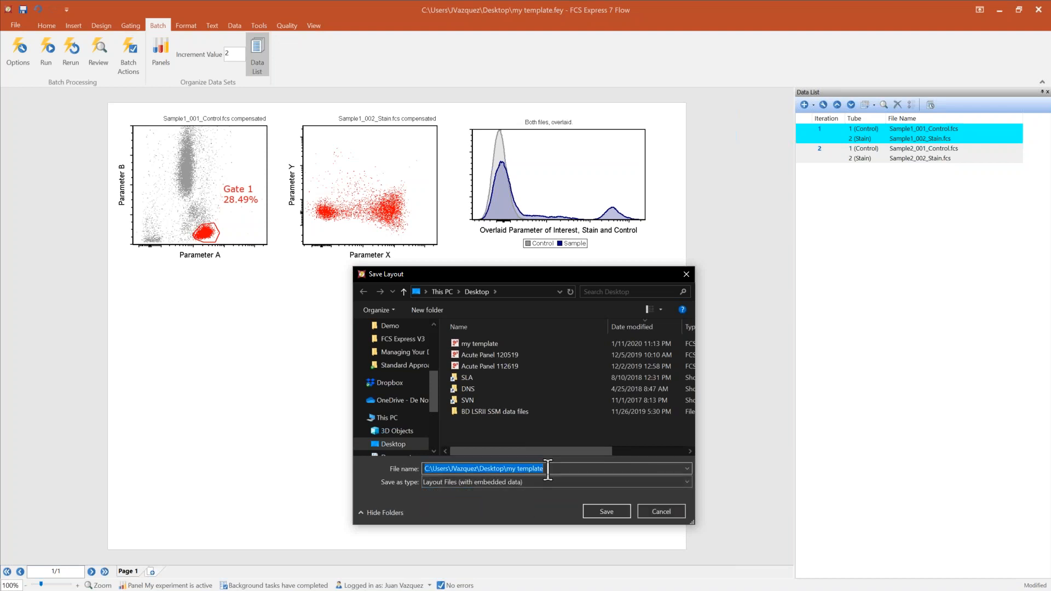
Name the layout file my embedded and save it.
{"action": "type", "text": "my embe"}
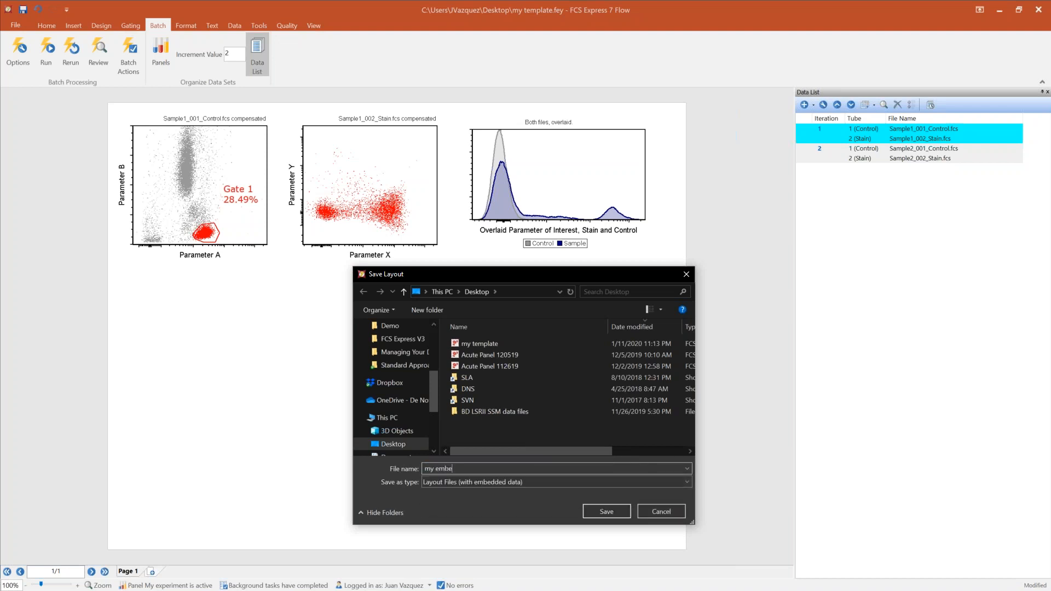
{"action": "type", "text": "dded"}
{"action": "left_click", "coordinate": [607, 511]}
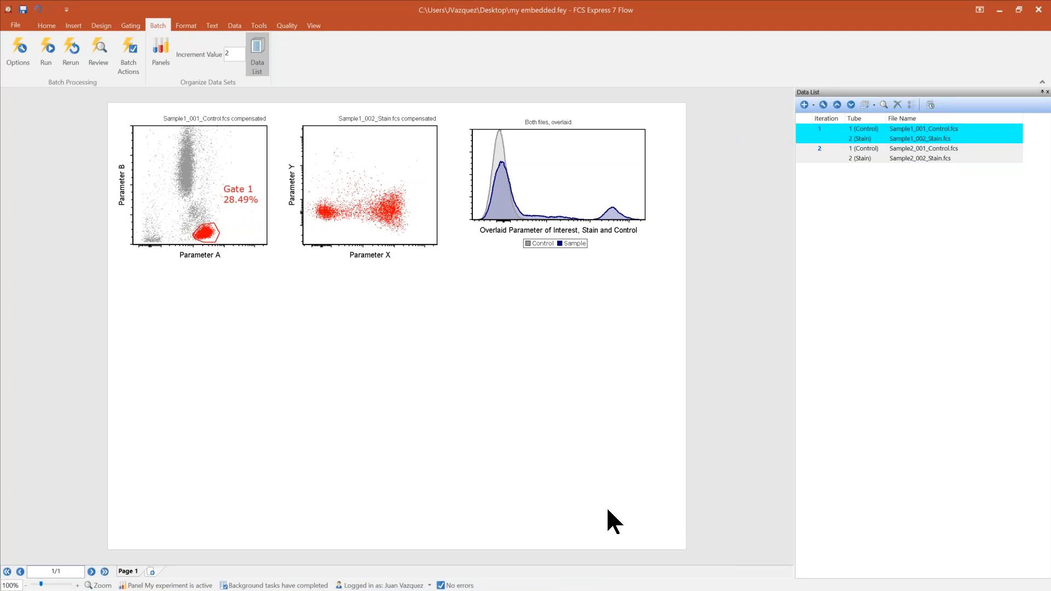
Add a Save Layout batch action and browse for its output file without choosing one.
{"action": "left_click", "coordinate": [135, 62]}
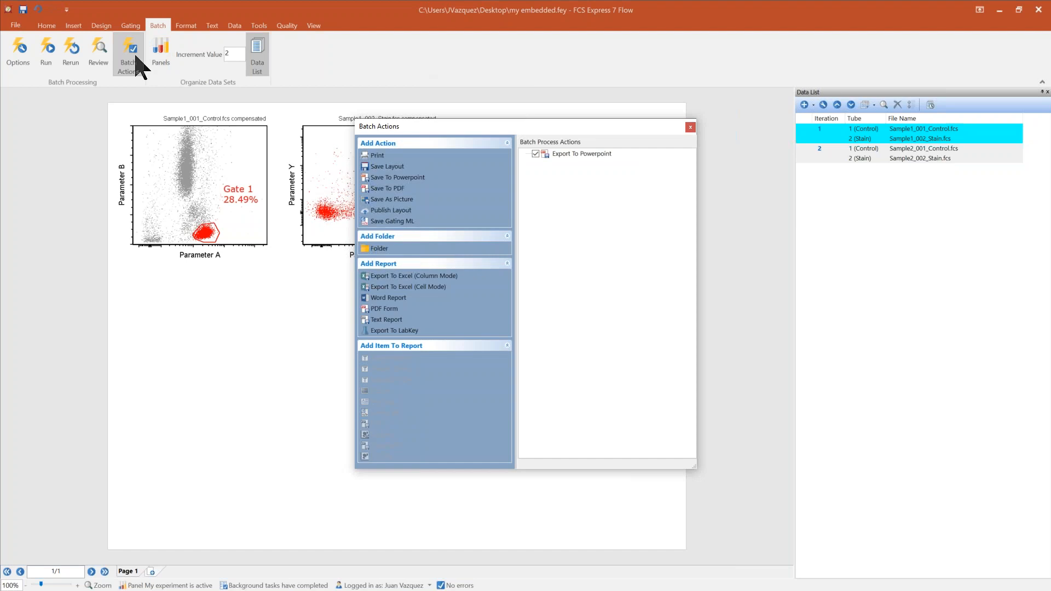
{"action": "left_click", "coordinate": [394, 167]}
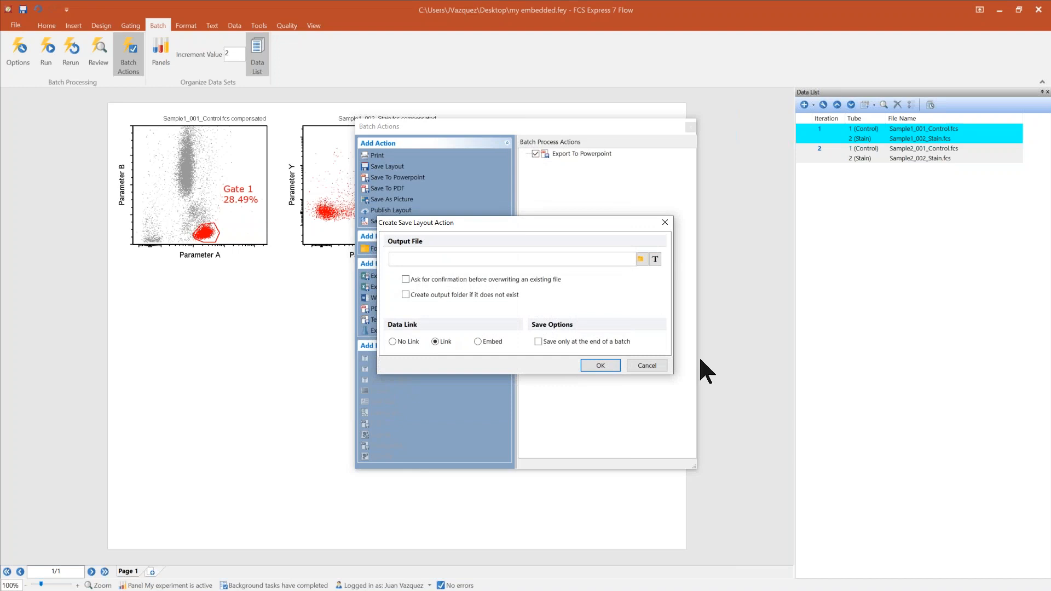
{"action": "left_click", "coordinate": [642, 259]}
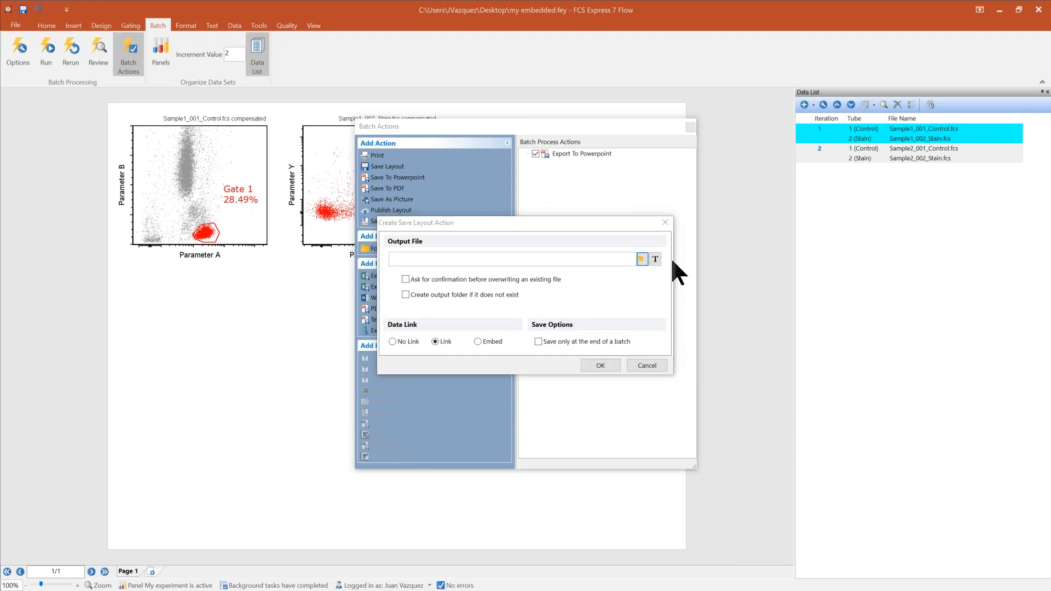
{"action": "left_click_drag", "start_coordinate": [1046, 326], "coordinate": [756, 196]}
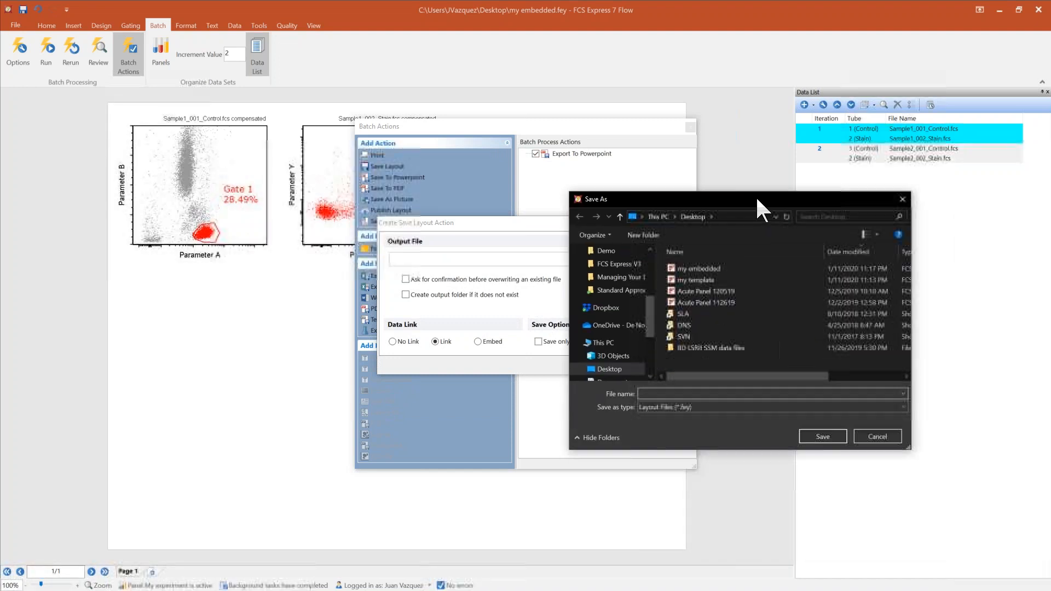
{"action": "left_click", "coordinate": [700, 269]}
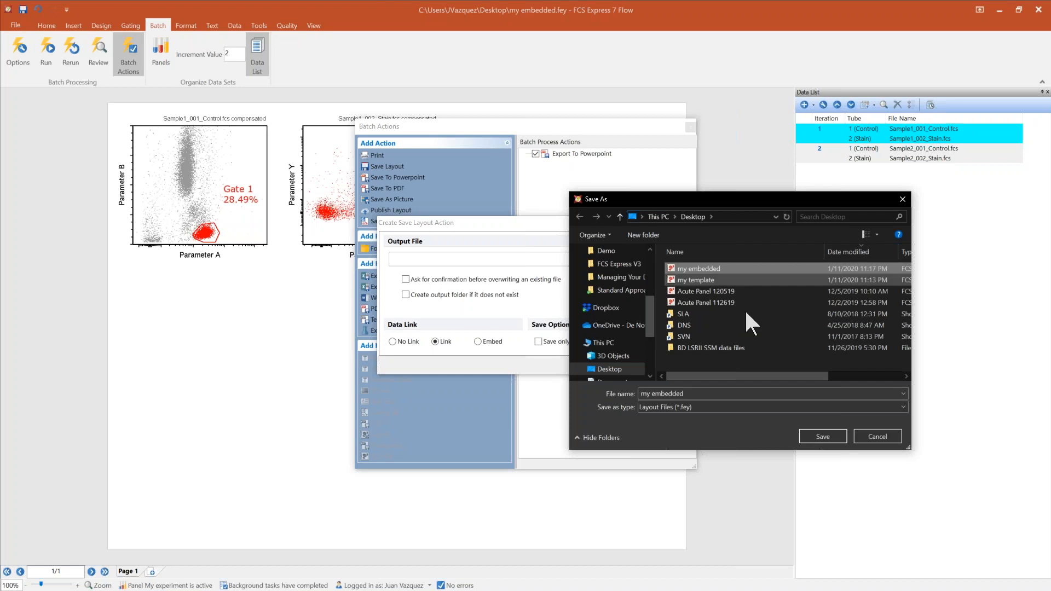
{"action": "left_click", "coordinate": [865, 438]}
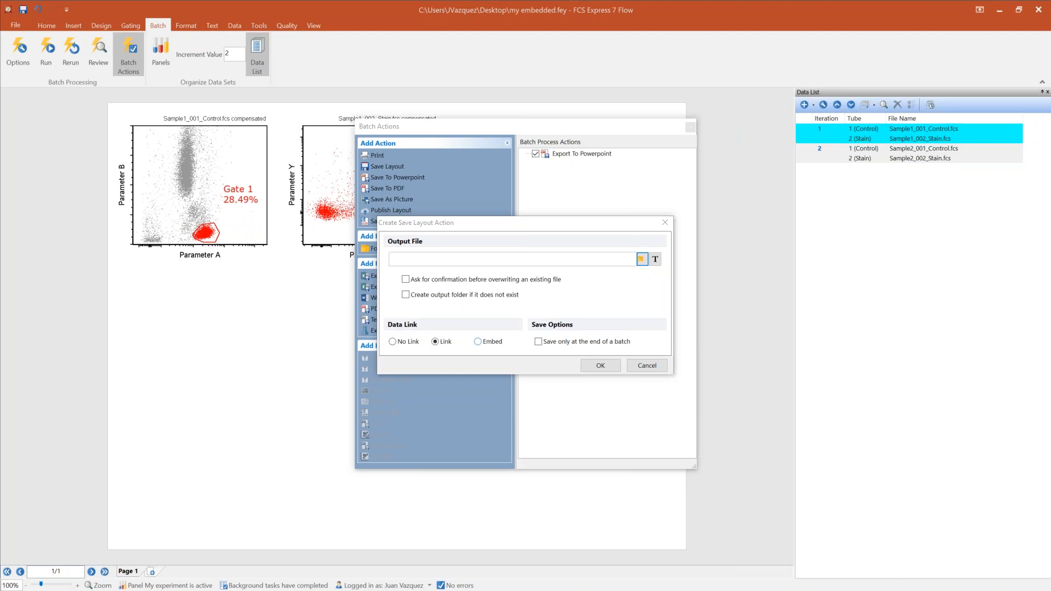
Start inserting a Keyword token into the output file name and open the keyword list.
{"action": "left_click", "coordinate": [655, 258]}
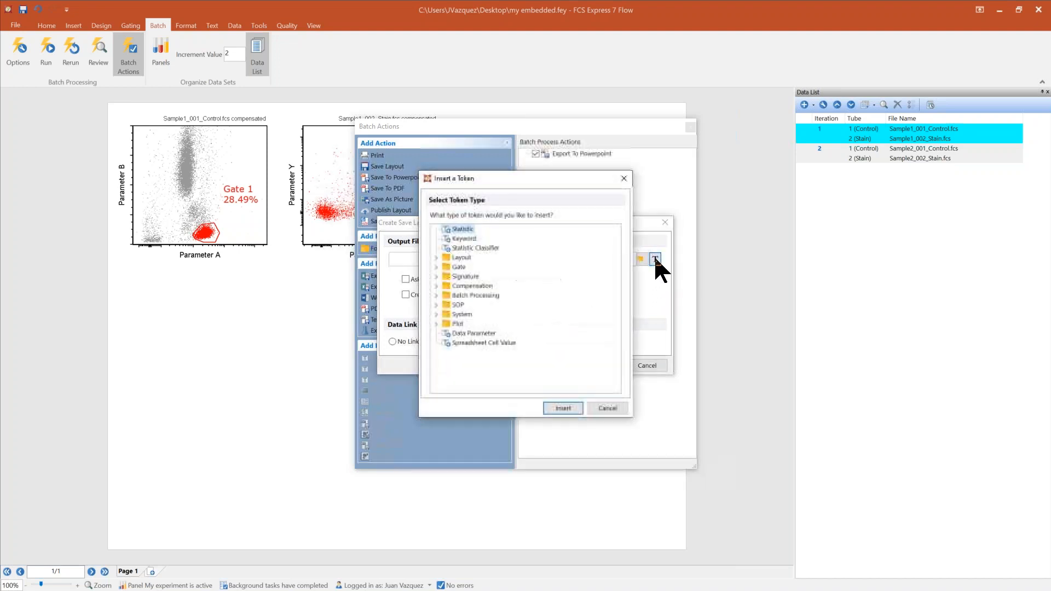
{"action": "double_click", "coordinate": [467, 237]}
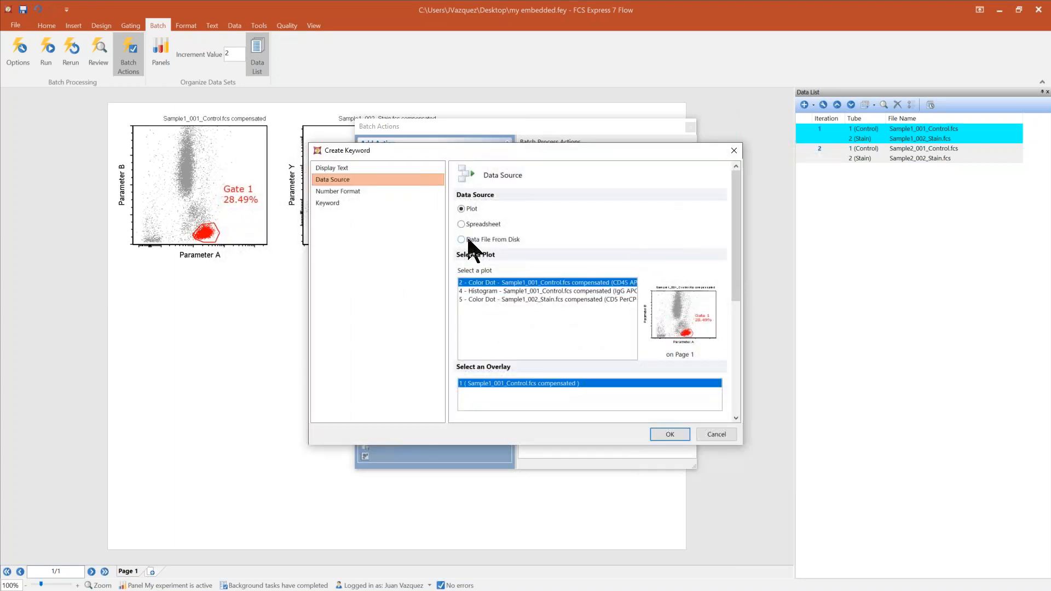
{"action": "left_click", "coordinate": [329, 202]}
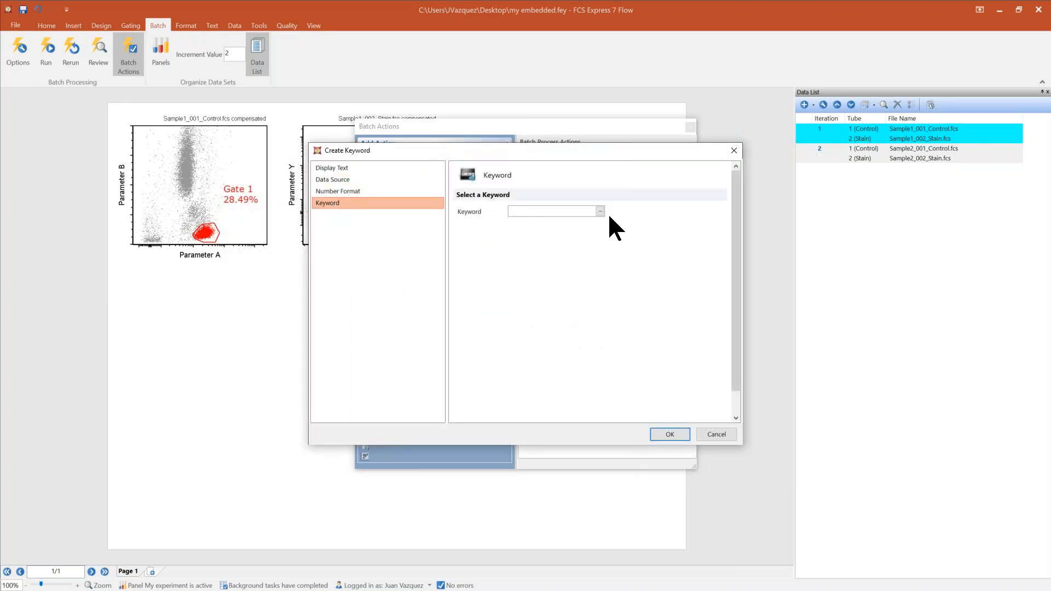
{"action": "left_click", "coordinate": [600, 211]}
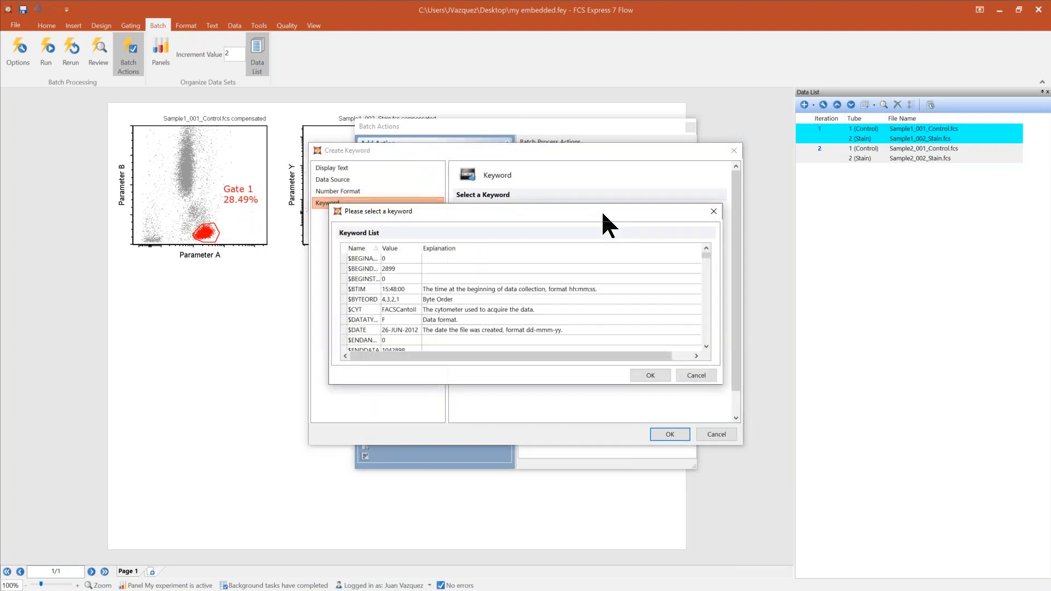
Scroll through the keyword list and select the $SRC keyword.
{"action": "left_click", "coordinate": [706, 346]}
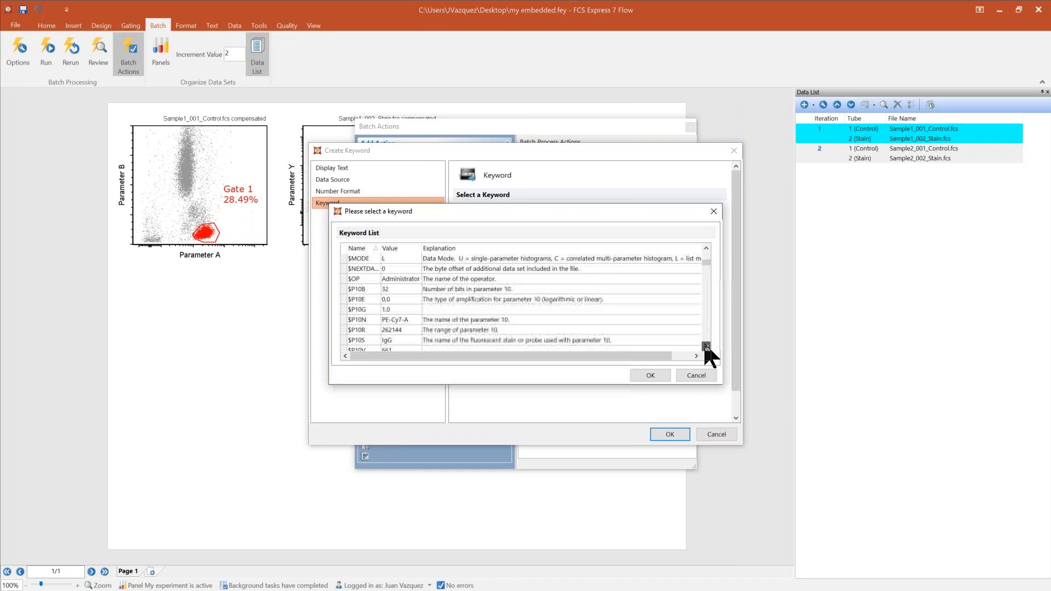
{"action": "left_click", "coordinate": [706, 346]}
{"action": "left_click", "coordinate": [706, 346]}
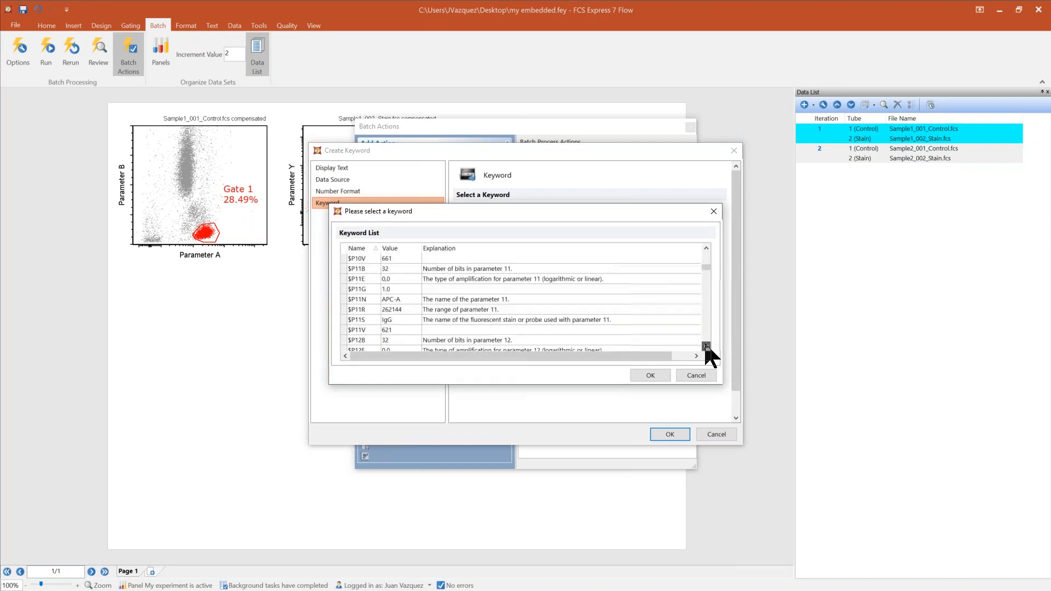
{"action": "left_click", "coordinate": [706, 346]}
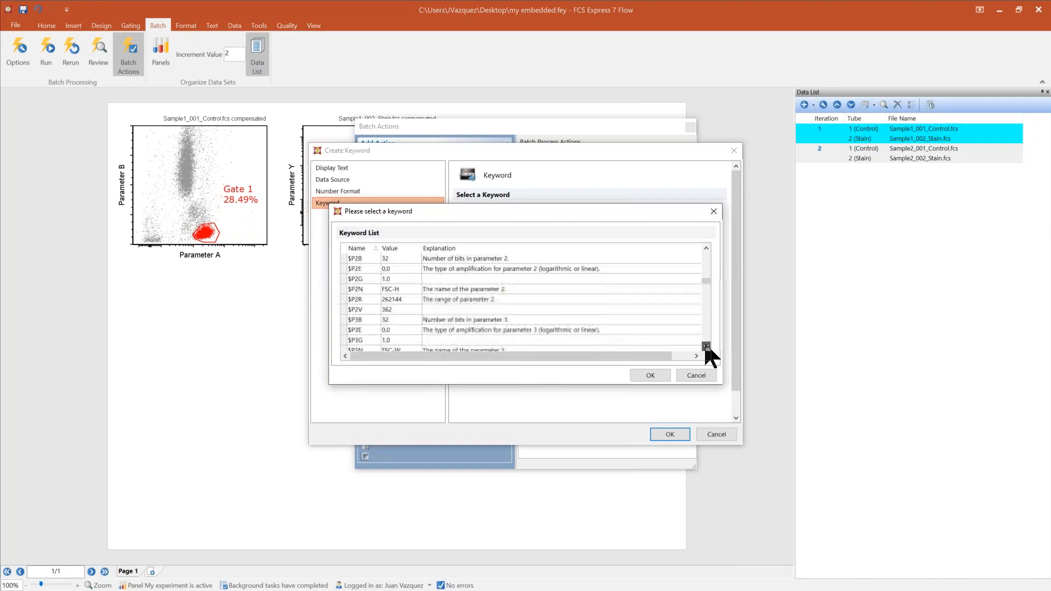
{"action": "left_click", "coordinate": [706, 346]}
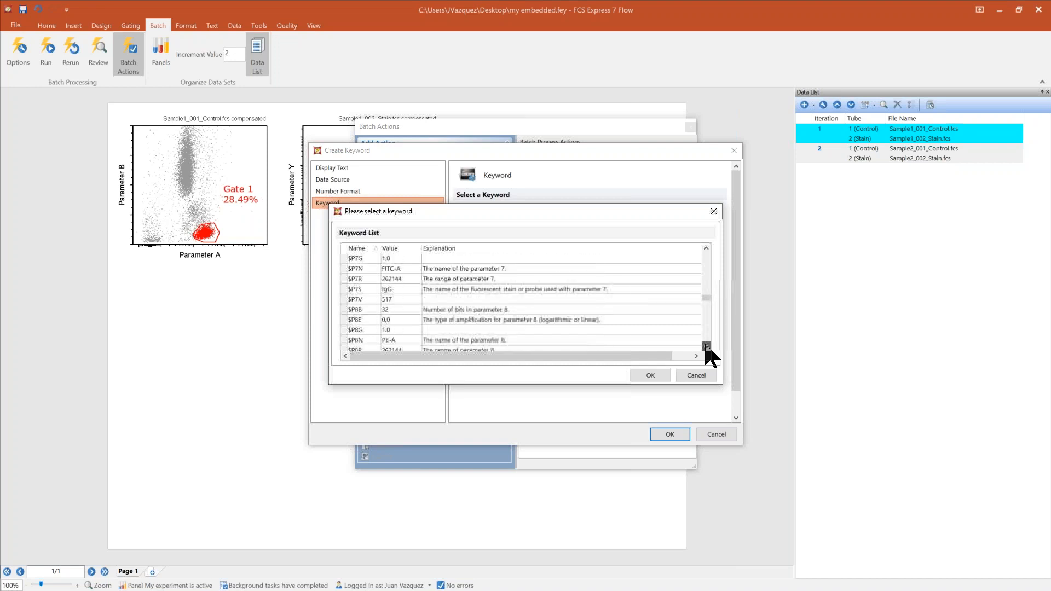
{"action": "left_click", "coordinate": [706, 346]}
{"action": "left_click", "coordinate": [706, 248]}
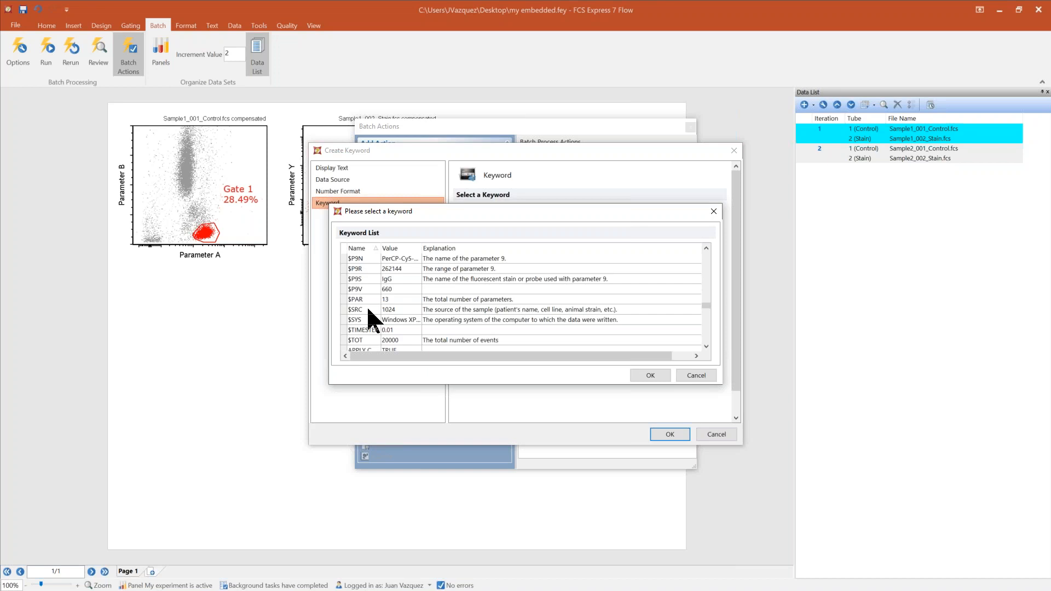
{"action": "left_click", "coordinate": [368, 309]}
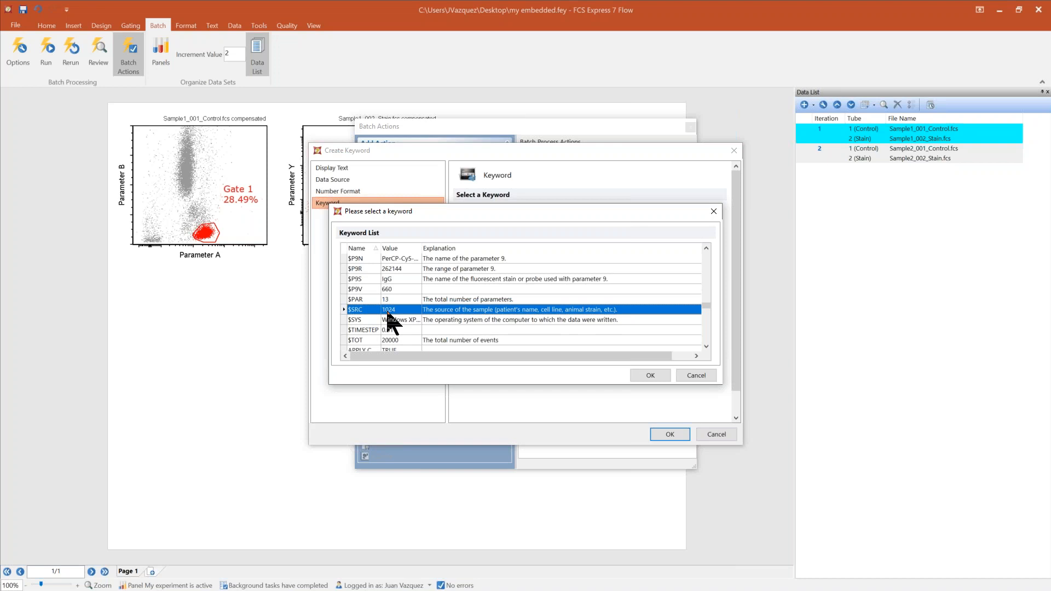
Cancel the keyword and Save Layout dialogs and close the Batch Actions window.
{"action": "left_click", "coordinate": [697, 375]}
{"action": "left_click", "coordinate": [716, 434]}
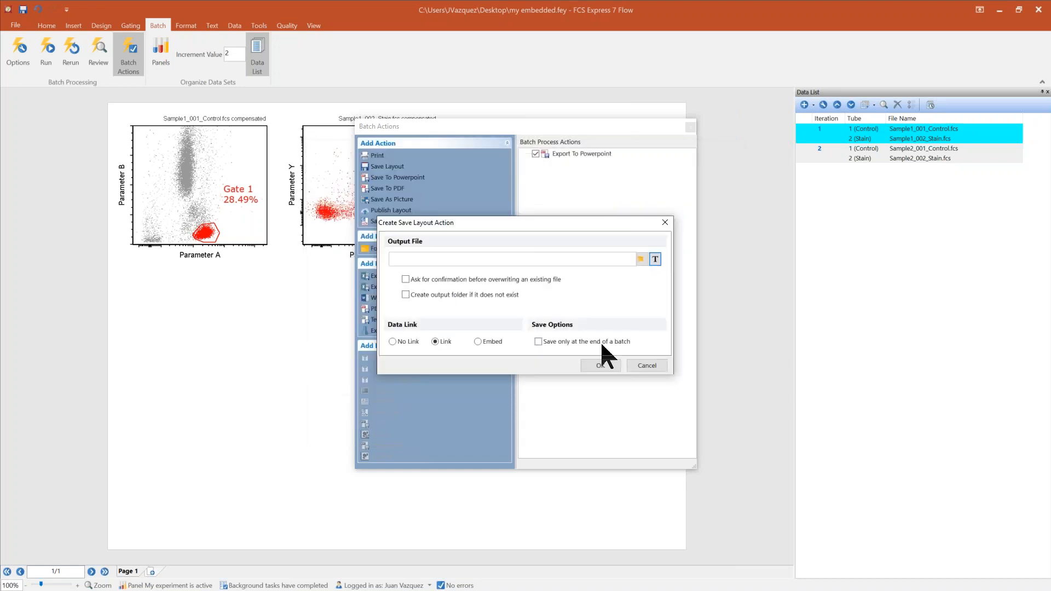
{"action": "left_click", "coordinate": [645, 365]}
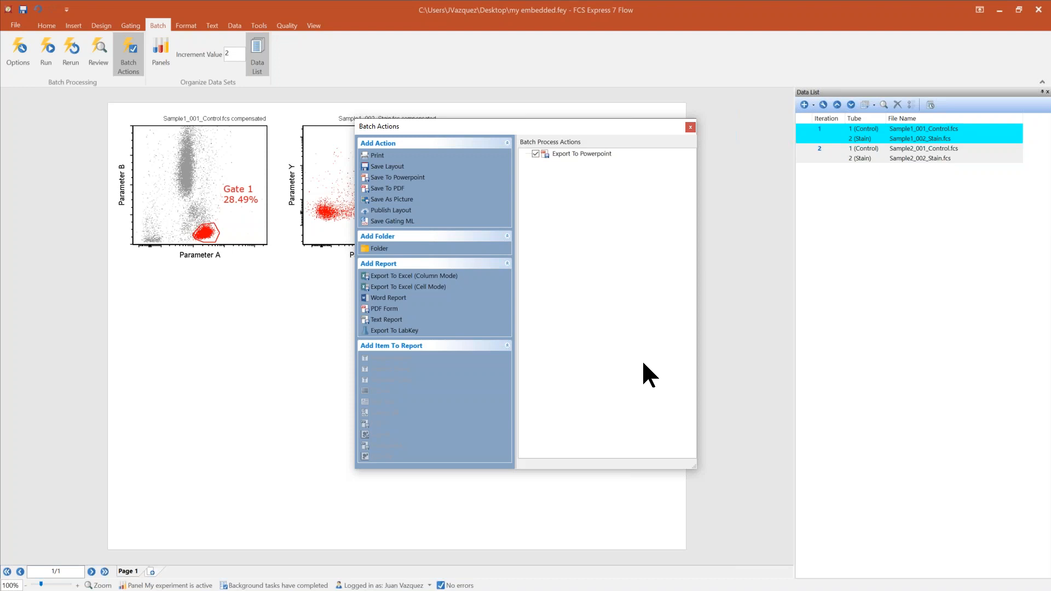
{"action": "left_click", "coordinate": [690, 127]}
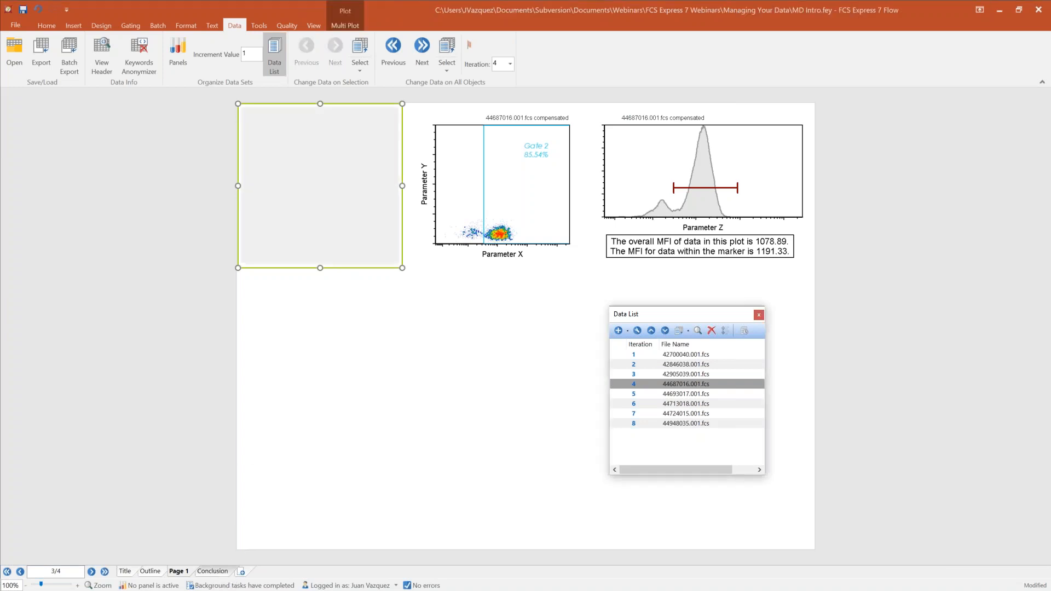
Go to the Conclusion page of the intro layout and close the Data List window.
{"action": "key", "text": "ctrl+Page_Down"}
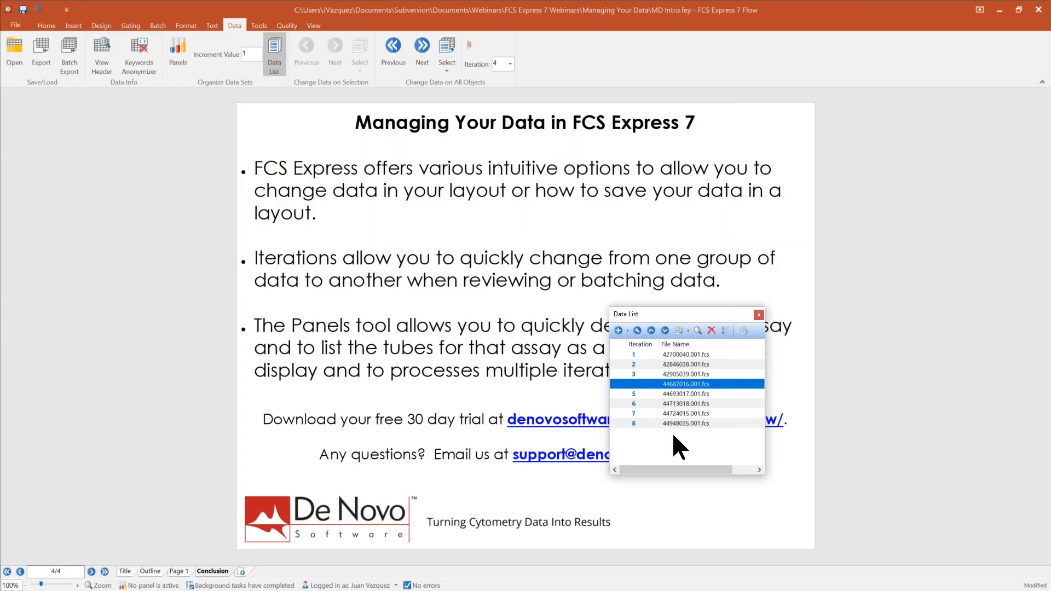
{"action": "left_click", "coordinate": [759, 315]}
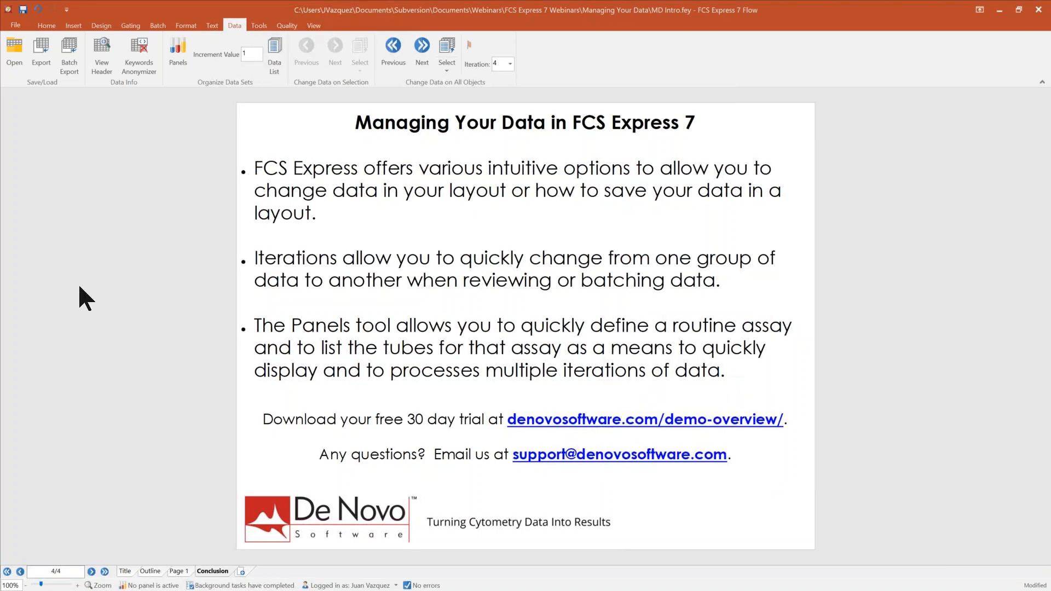